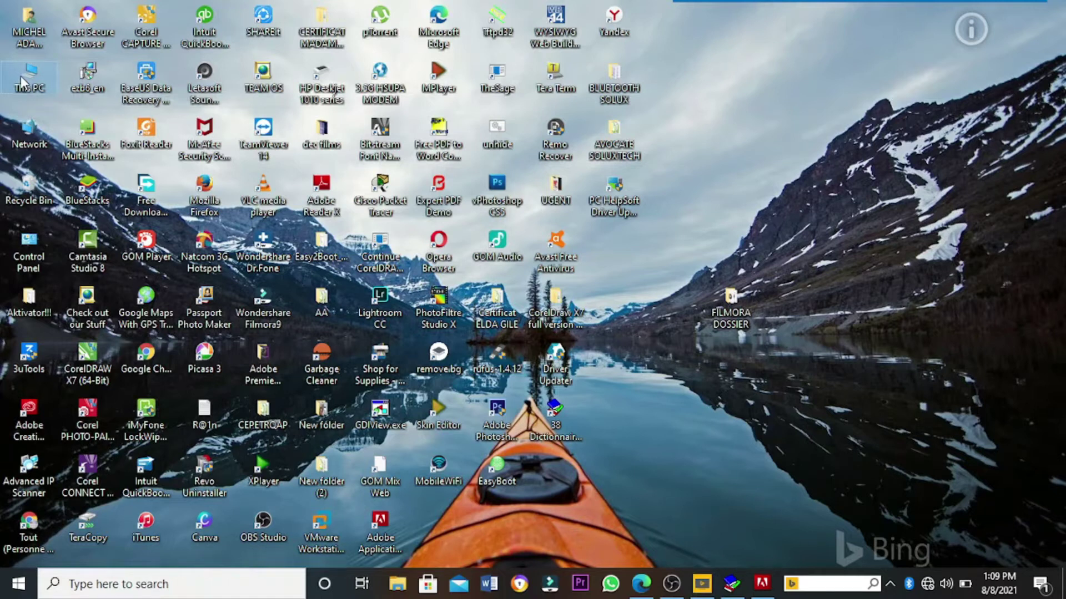
Step: Open Disk Management in Computer Management for this PC and start Shrink Volume on the C: partition
right_click(23, 82)
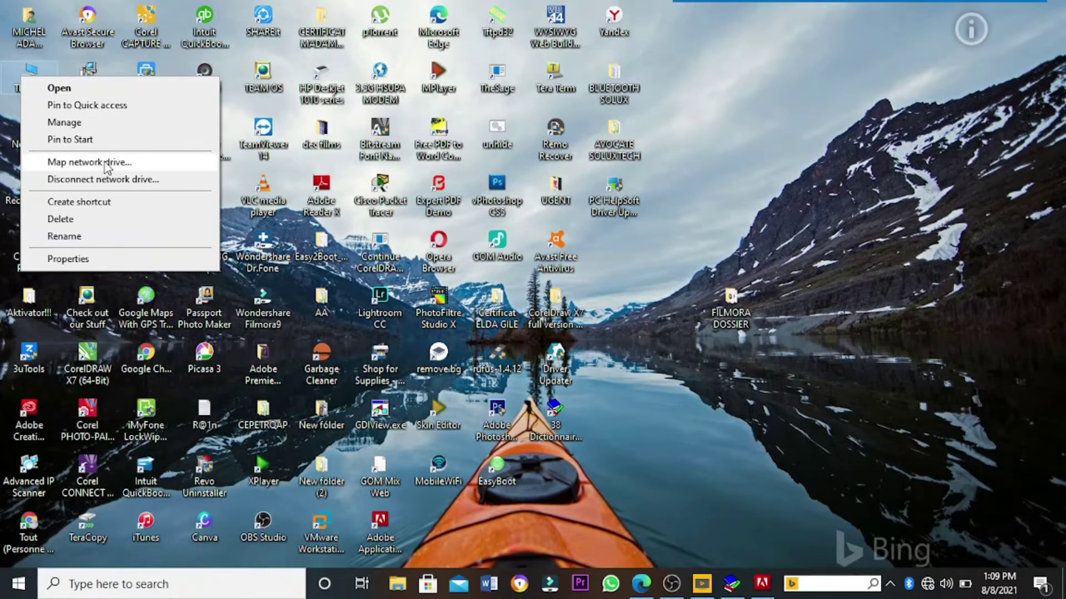
click(88, 123)
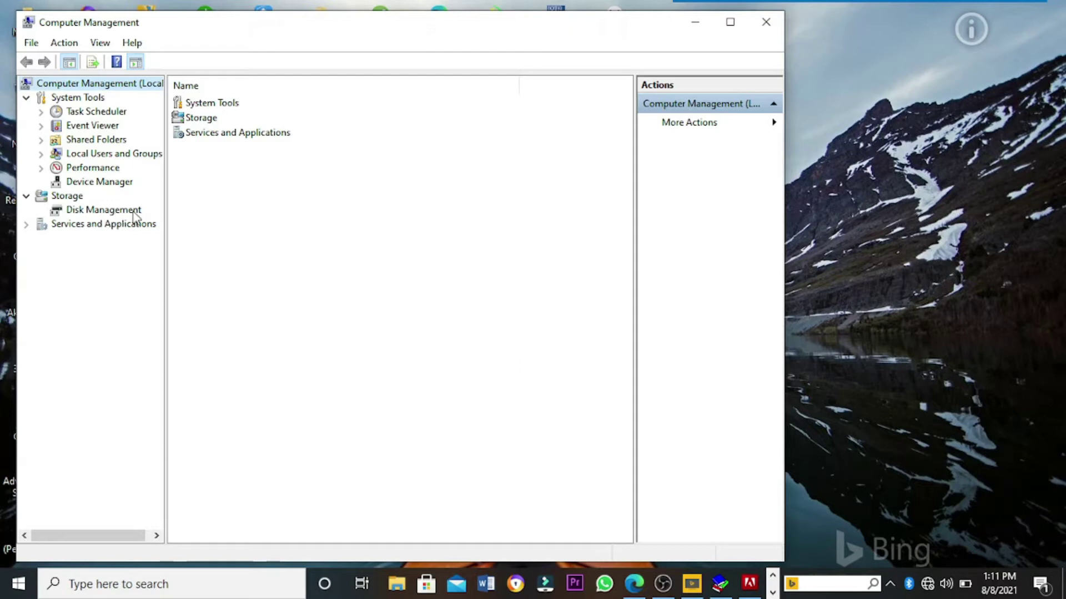
click(92, 211)
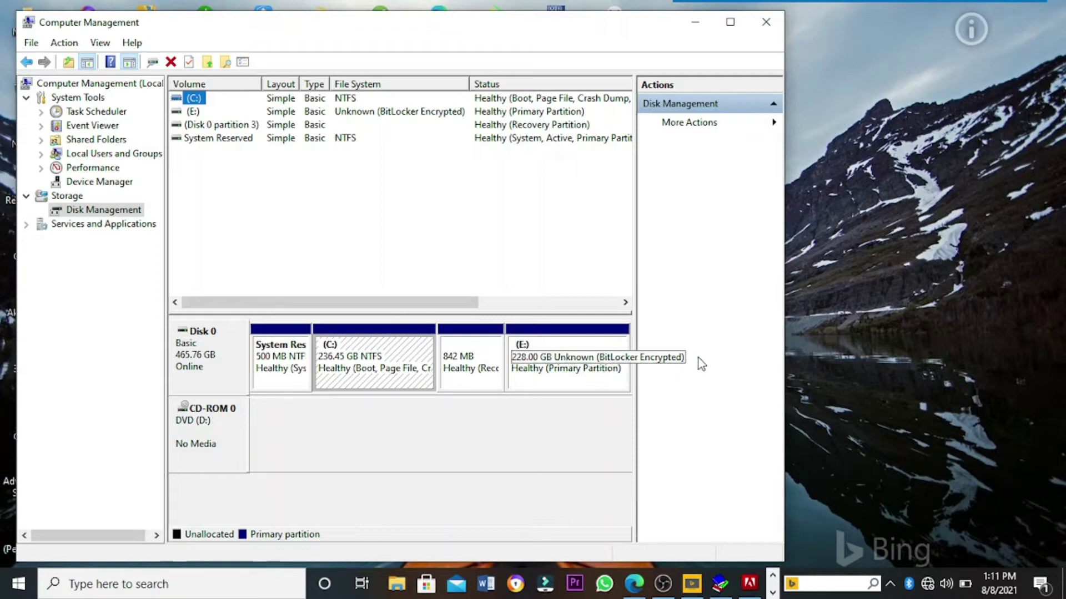
right_click(377, 343)
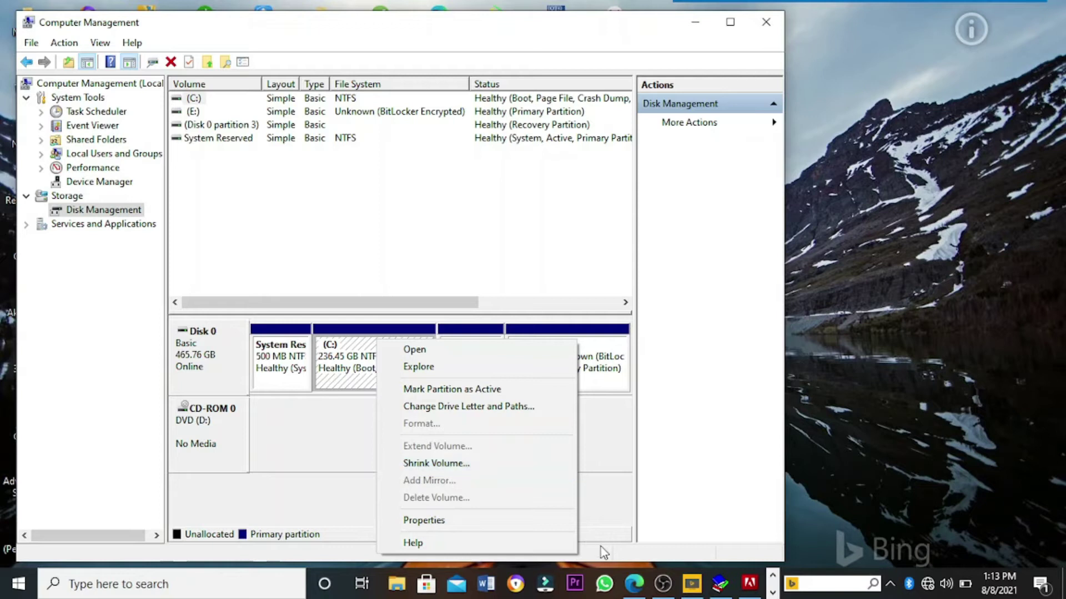
click(454, 464)
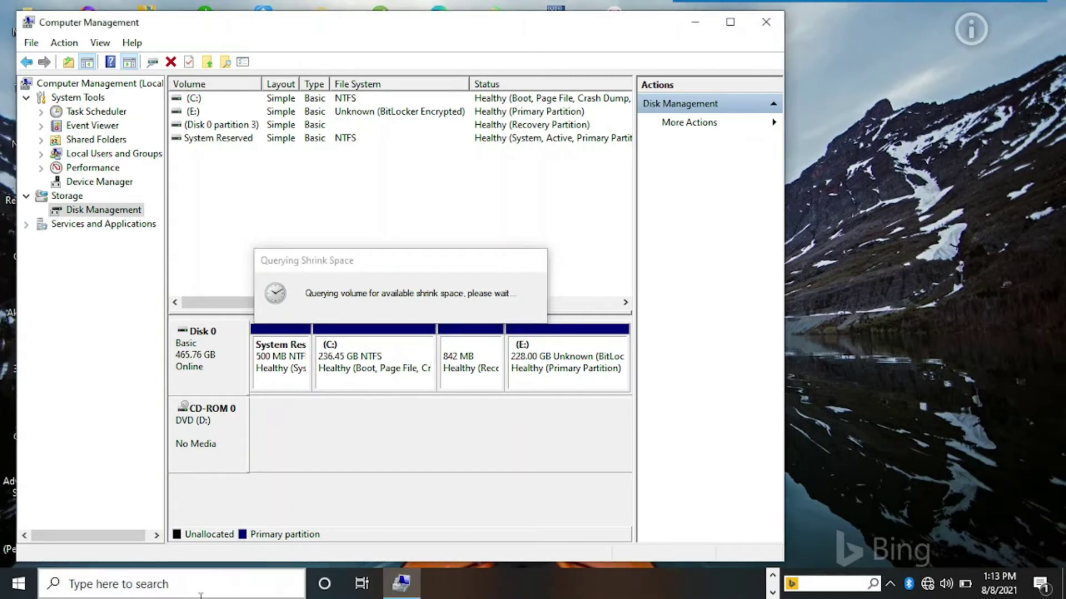
Step: Find the Calculator app by searching for "cal", open it and bring it to the front
click(186, 584)
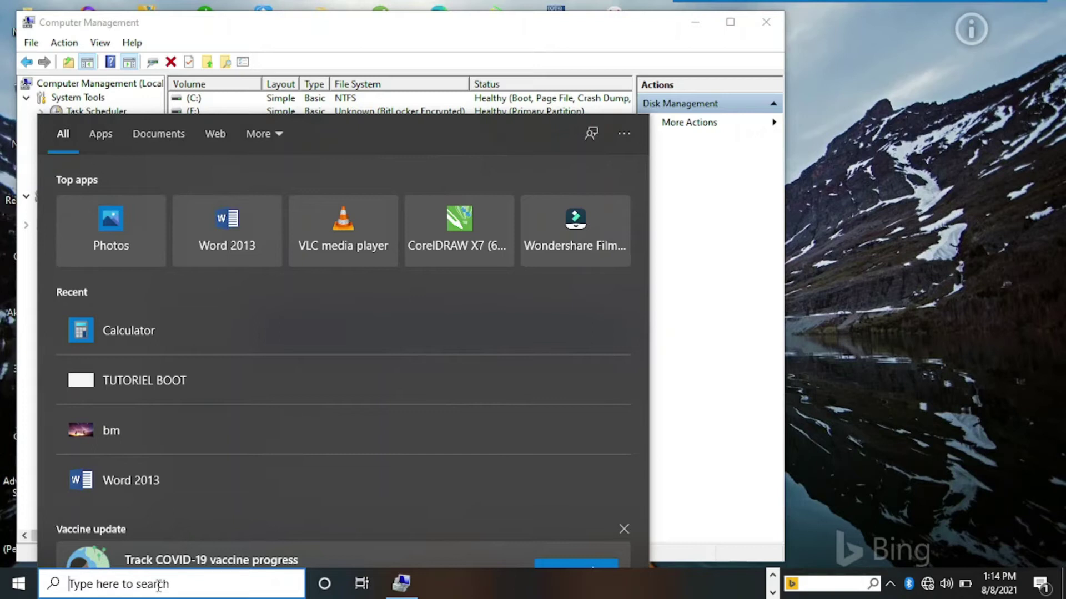
text(cal)
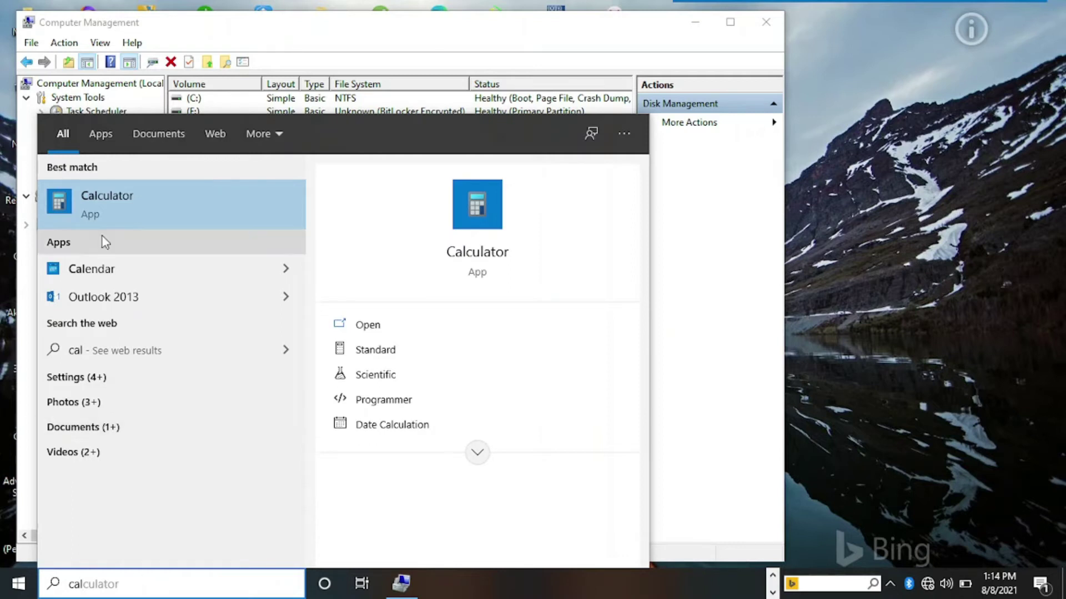
click(124, 204)
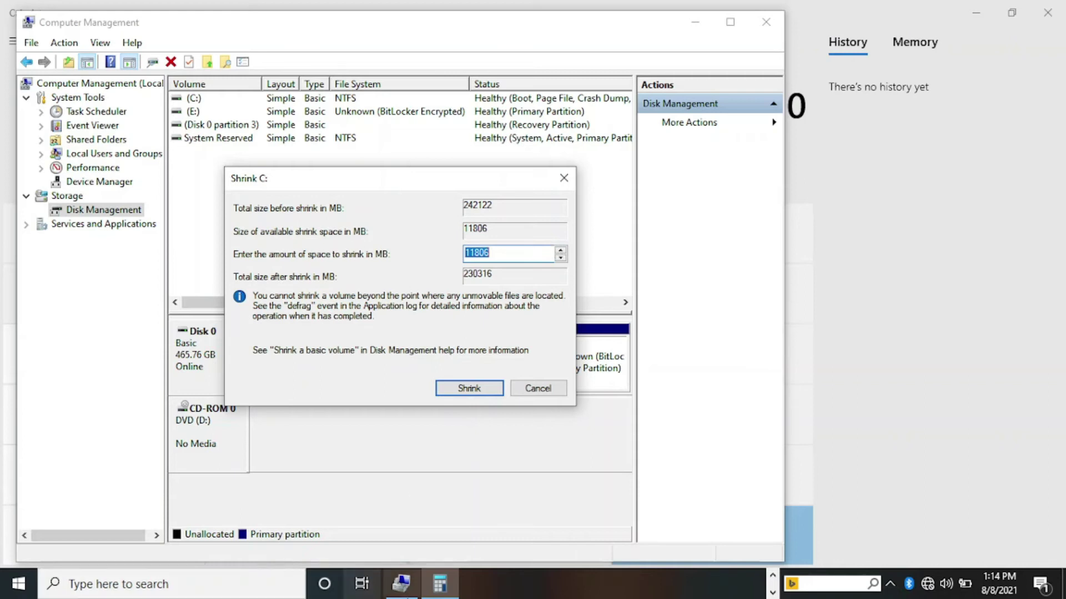
click(452, 593)
click(452, 593)
click(453, 593)
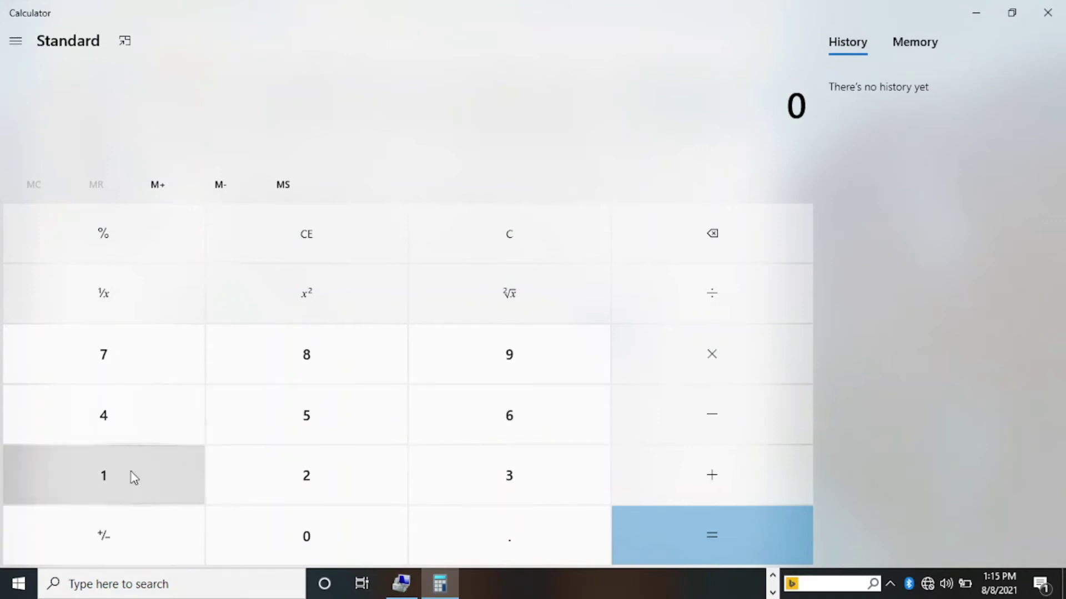
Step: Calculate 10 × 1024 in Calculator to convert 10 GB to megabytes
click(156, 488)
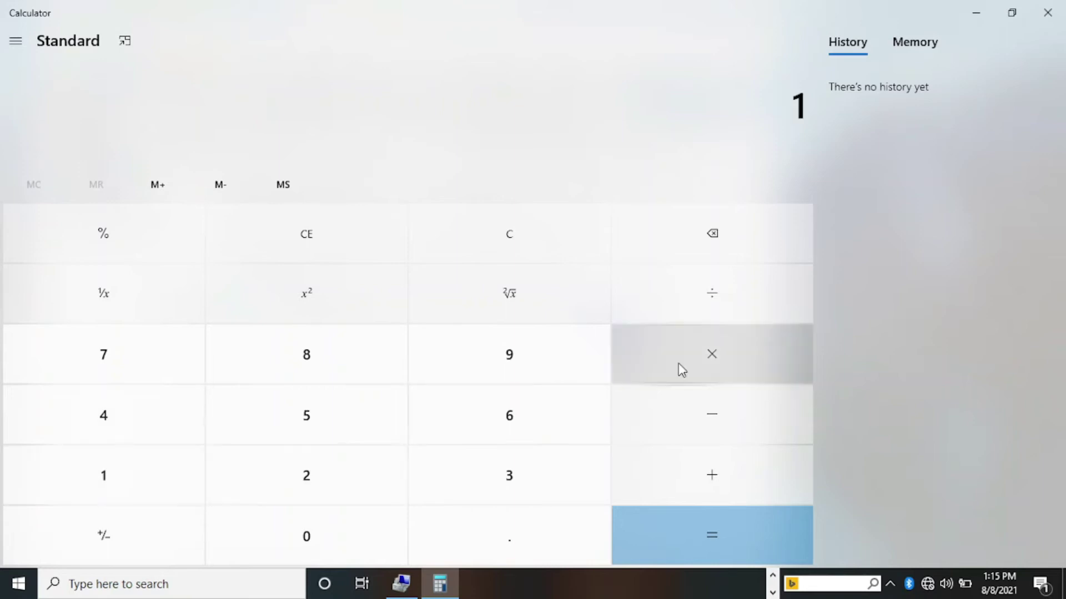
click(972, 13)
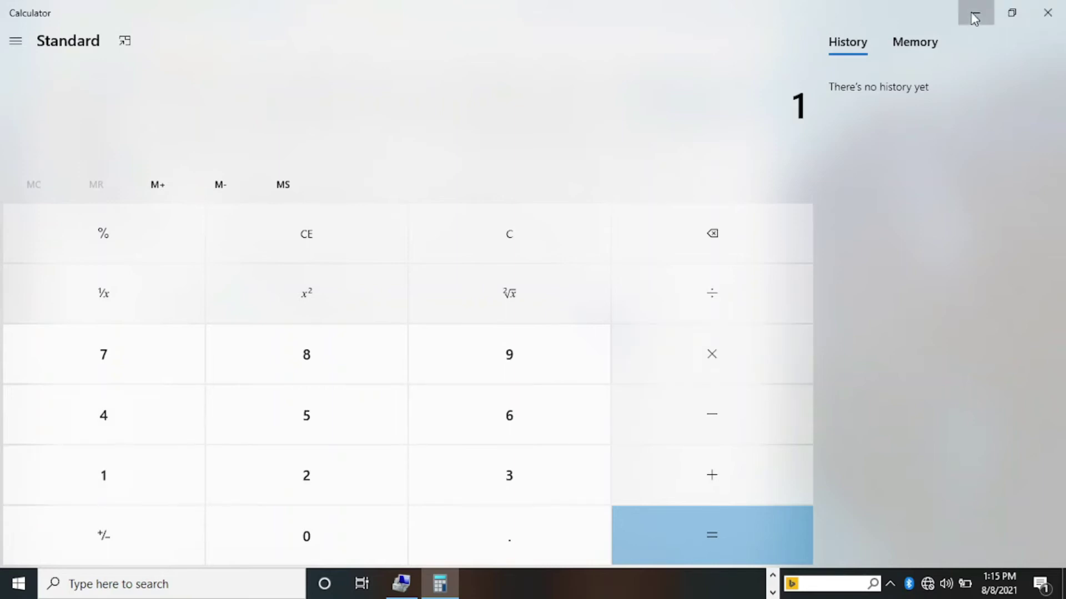
mouse_move(973, 22)
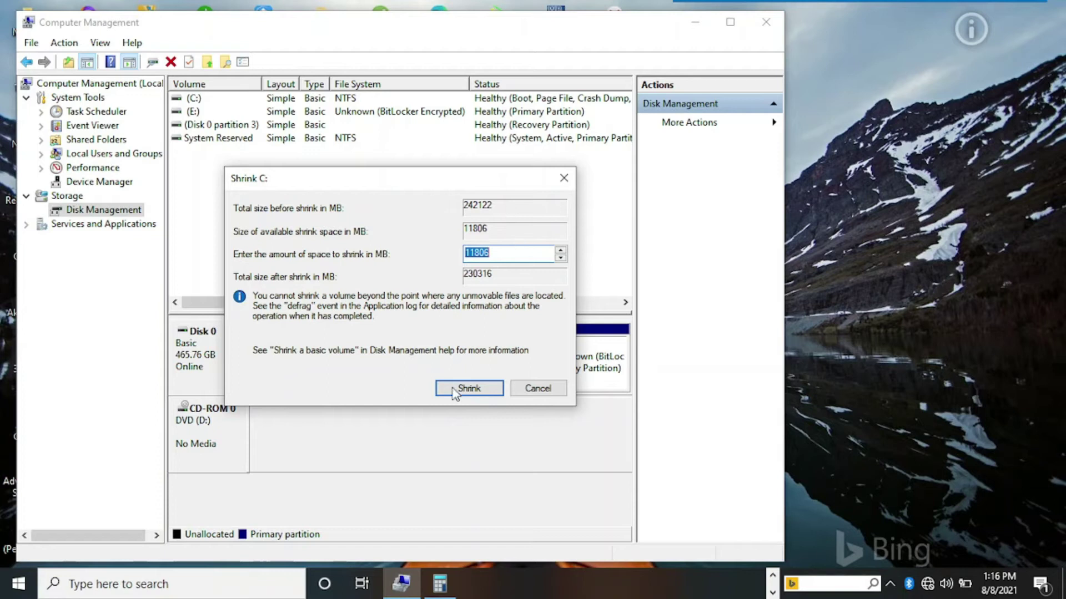
click(454, 595)
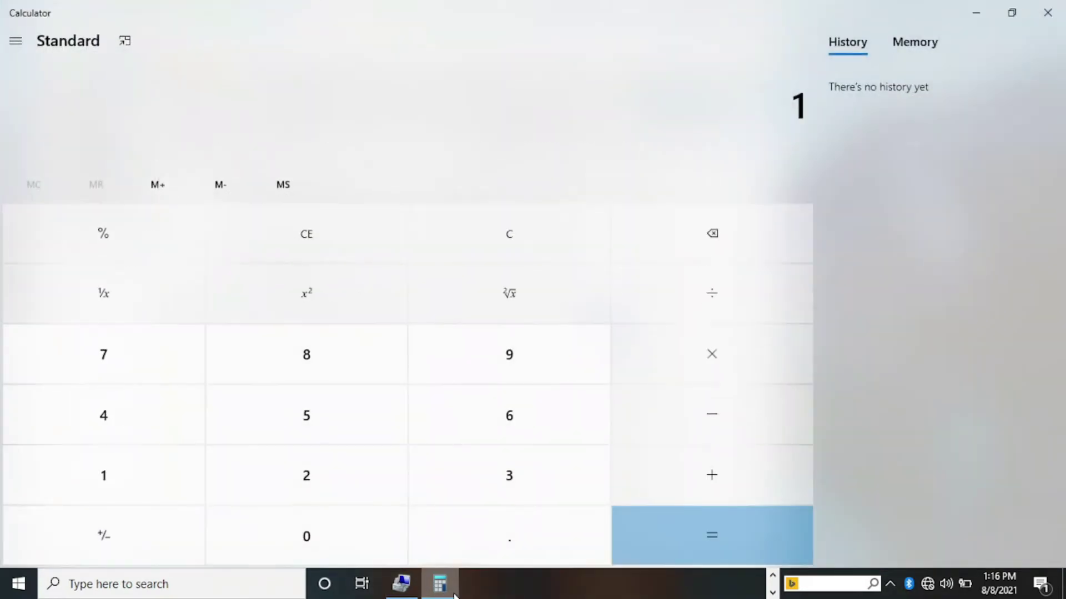
double_click(125, 483)
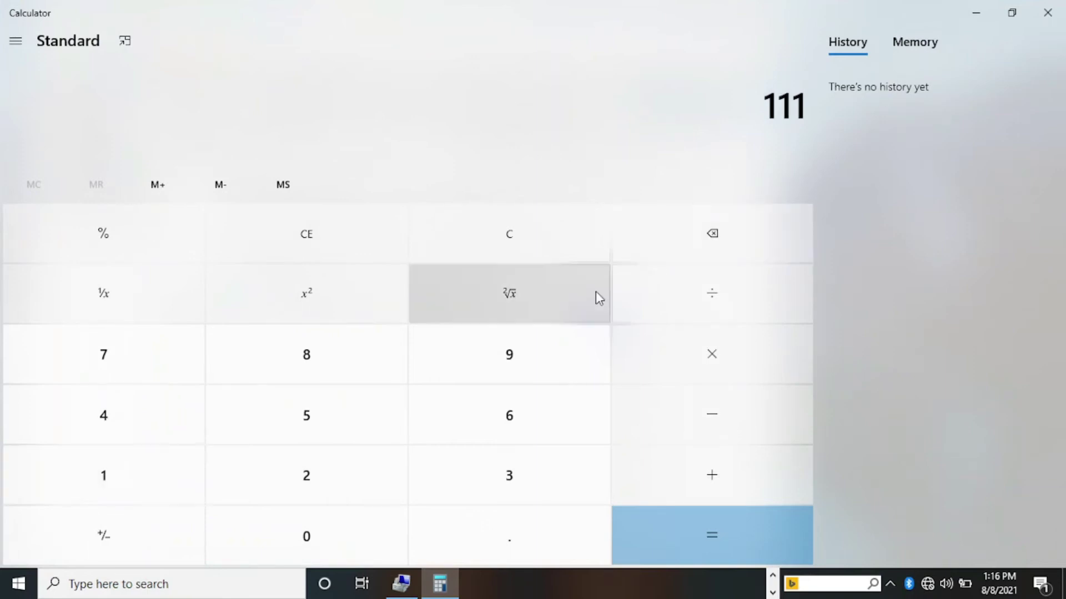
click(716, 238)
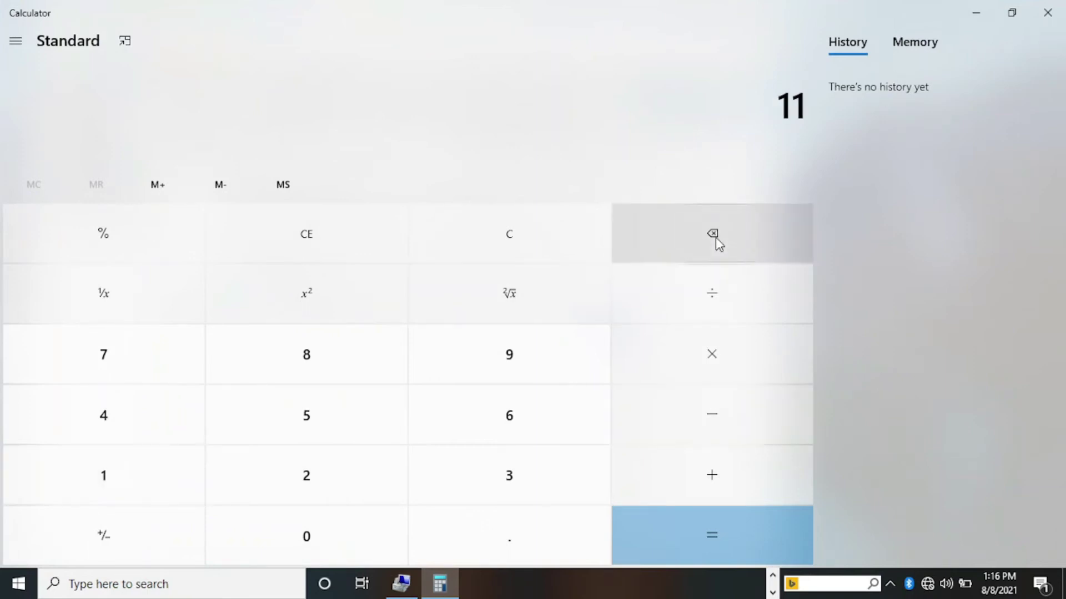
click(715, 258)
click(307, 536)
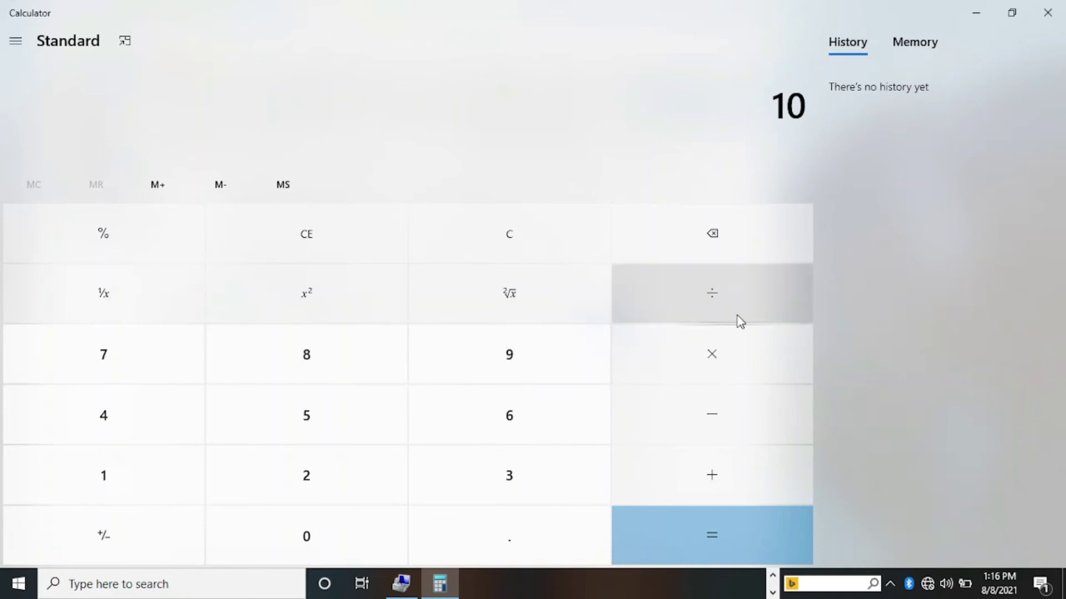
click(714, 366)
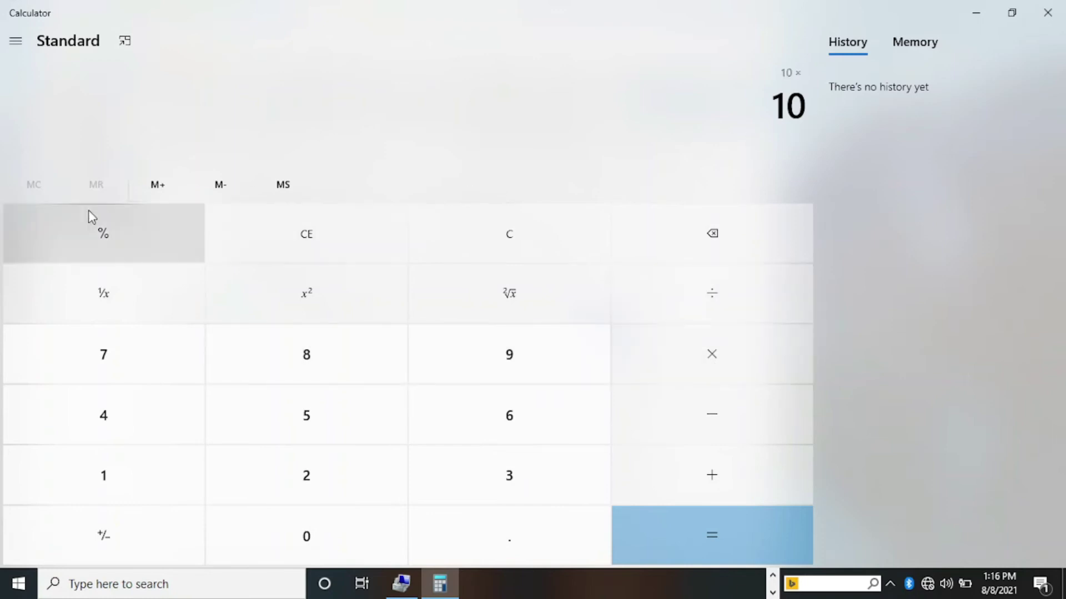
click(109, 501)
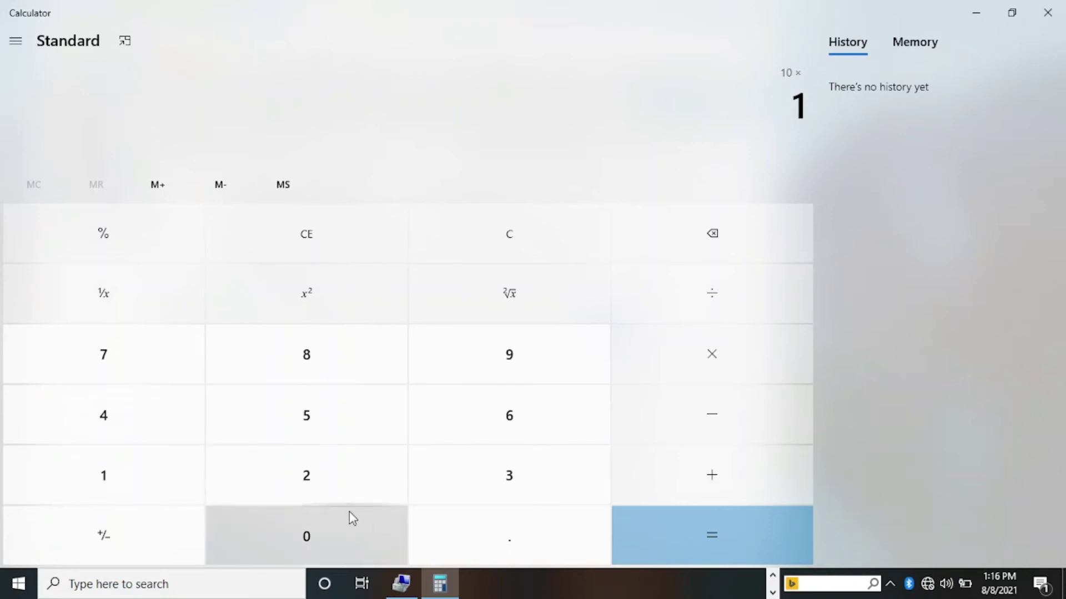
click(321, 541)
click(316, 484)
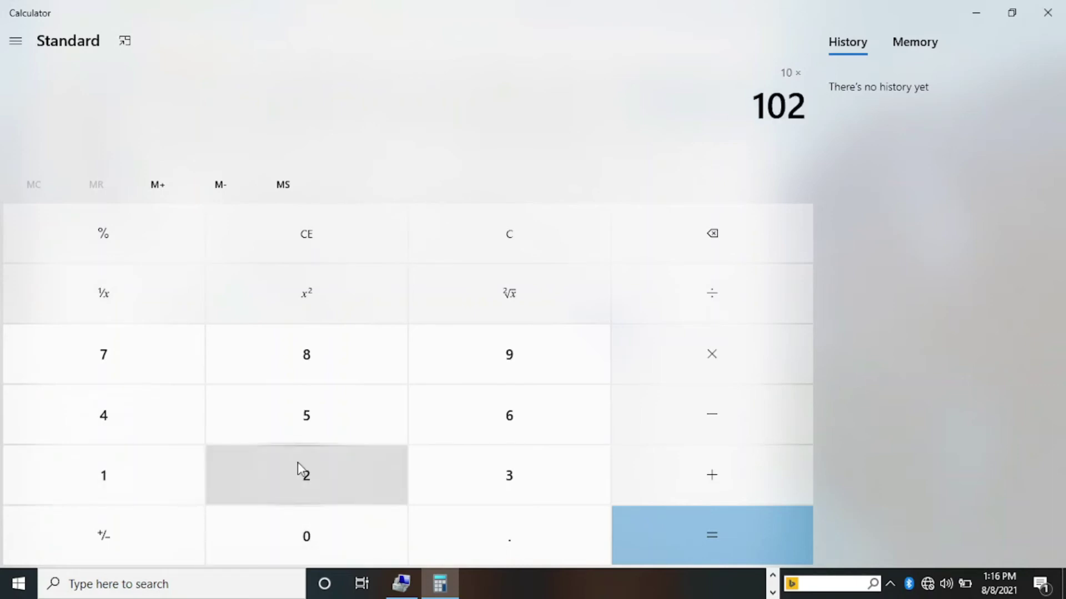
click(131, 439)
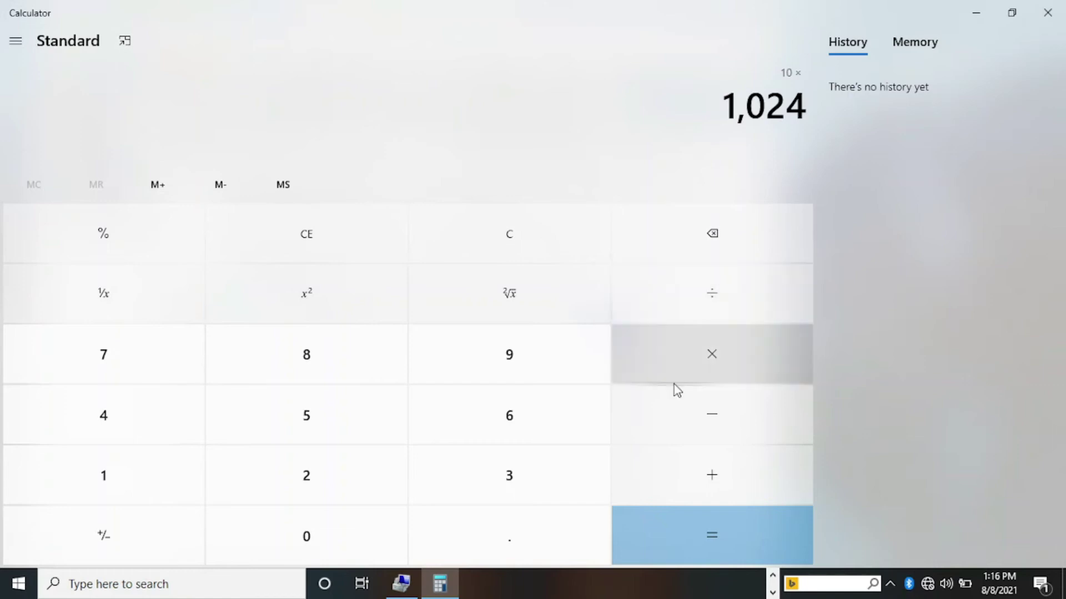
click(728, 554)
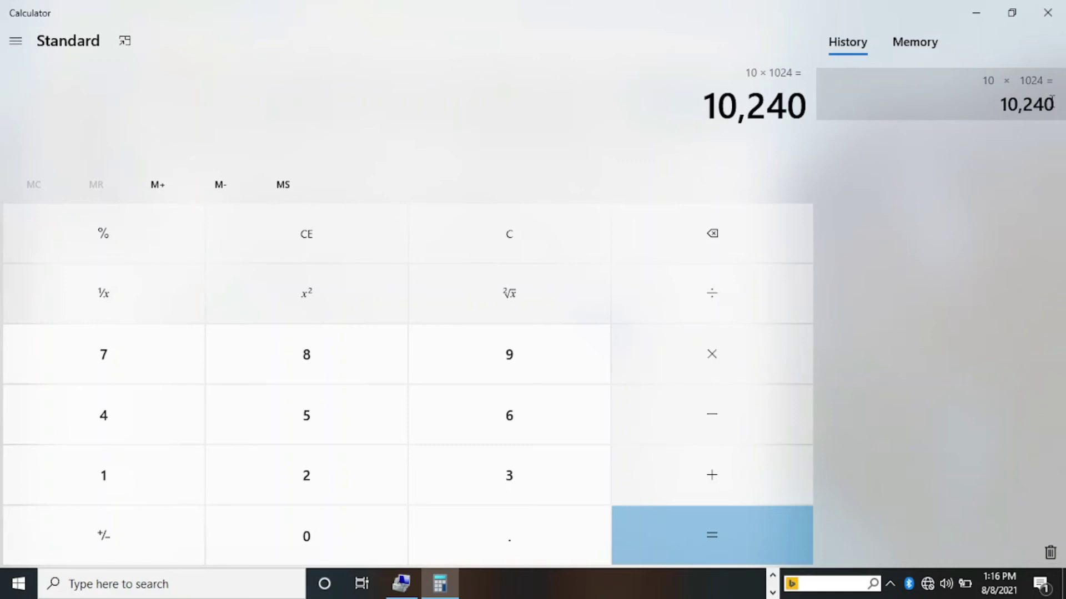
Step: Copy the multiplication result from the calculation history and minimize Calculator to return to the Shrink C: dialog
drag(1054, 104, 1002, 106)
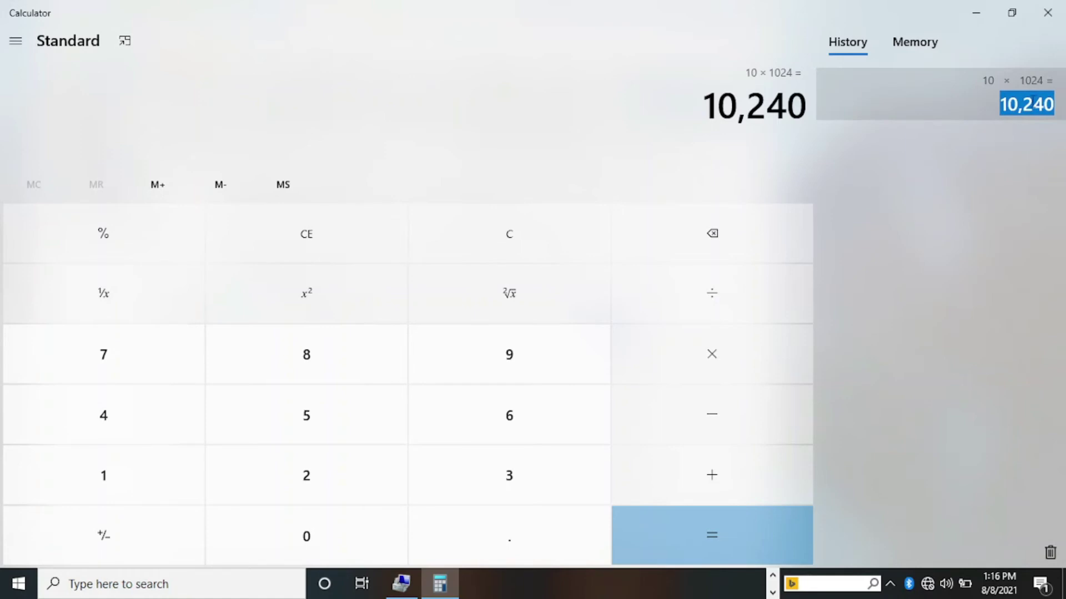
right_click(1034, 100)
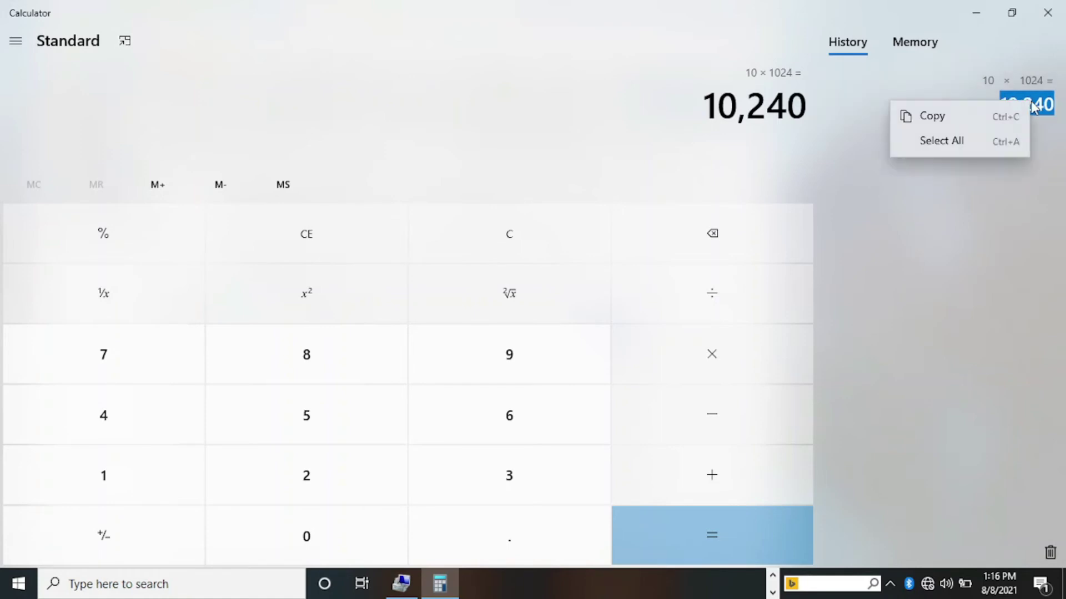
click(955, 118)
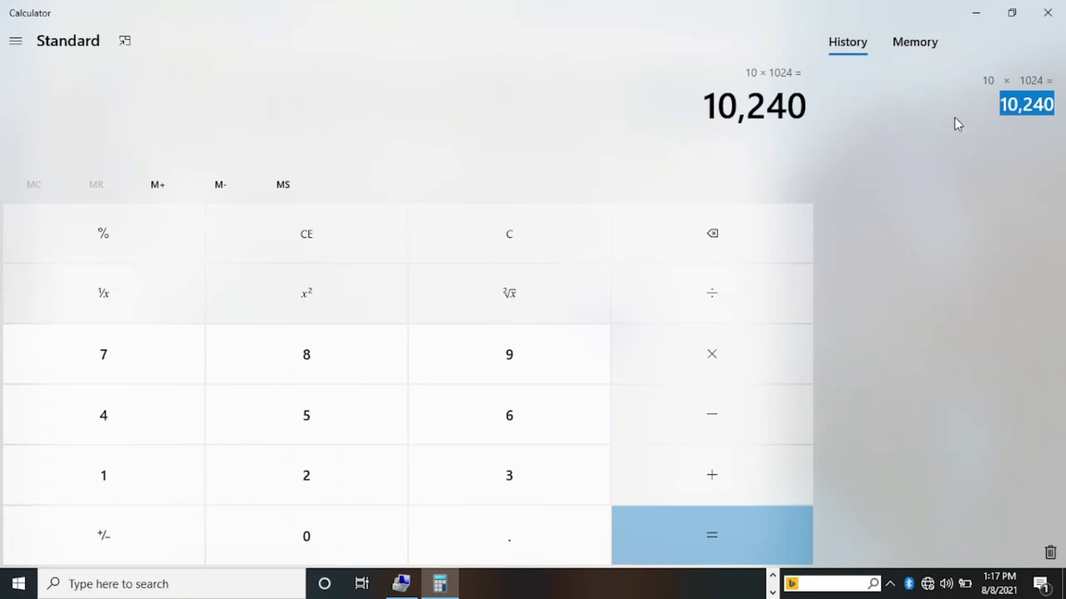
click(980, 11)
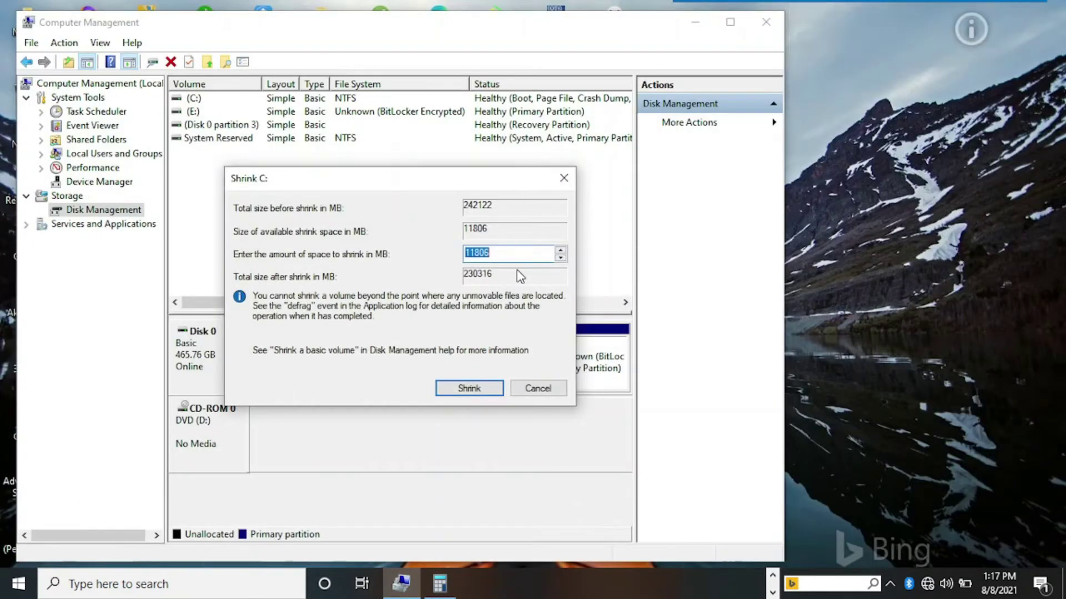
Step: Set the amount of space to shrink on C: to 10240 MB and run the shrink
click(496, 253)
key(BackSpace)
key(BackSpace)
key(BackSpace)
key(BackSpace)
key(BackSpace)
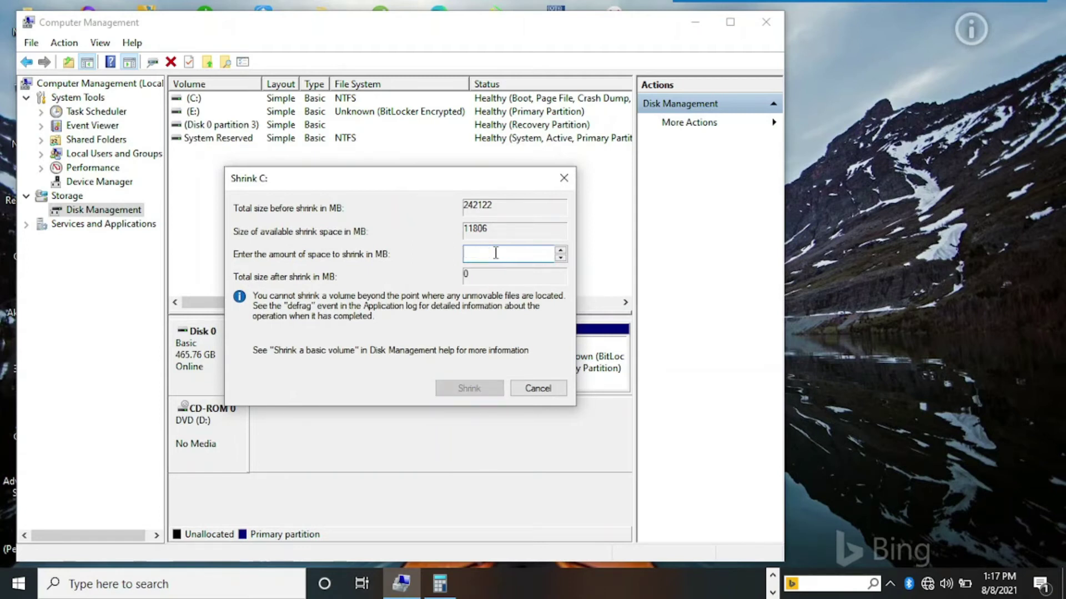
key(space)
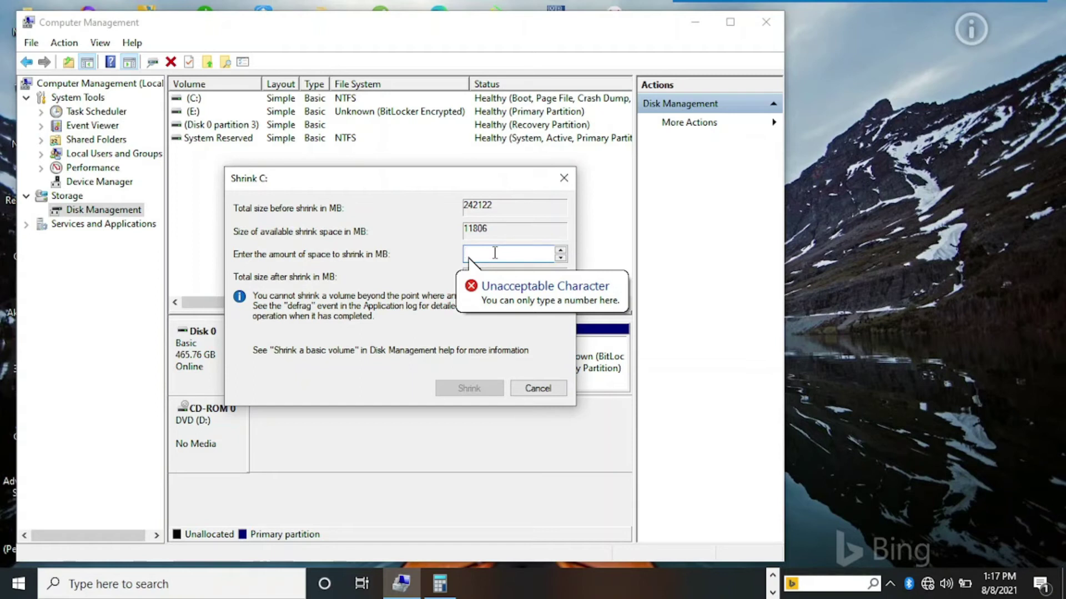
key(space)
text(10)
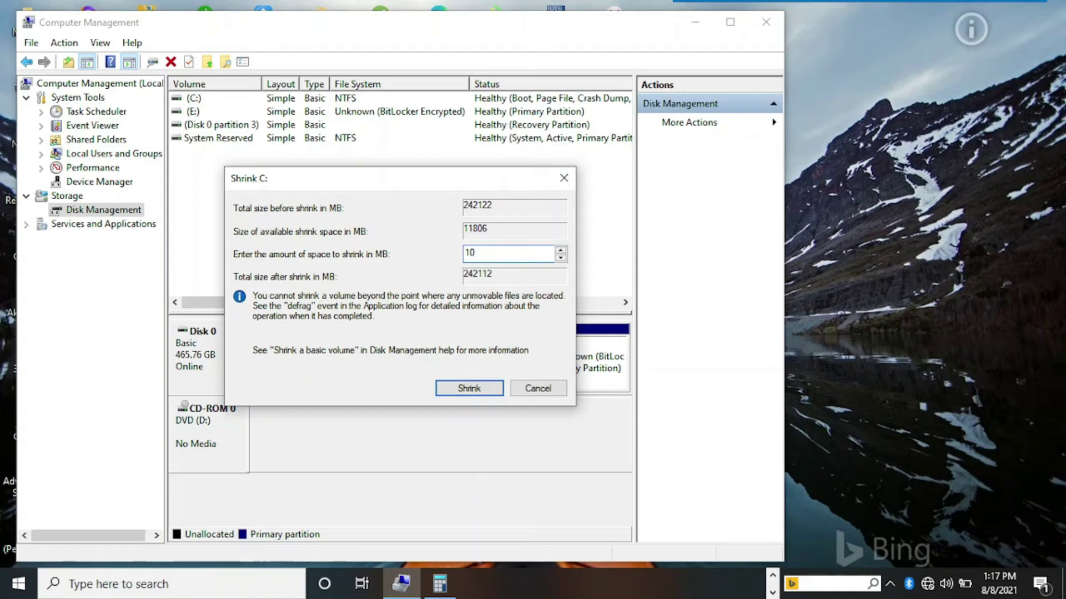
text(240)
click(469, 389)
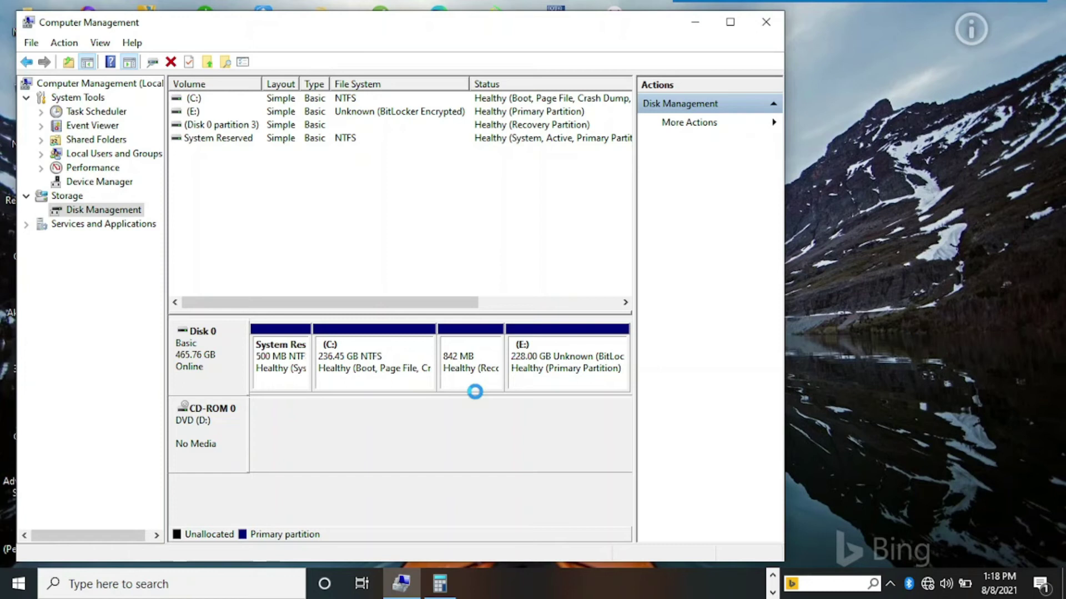
Step: Select the 842 MB recovery partition on Disk 0 and close Calculator
click(474, 391)
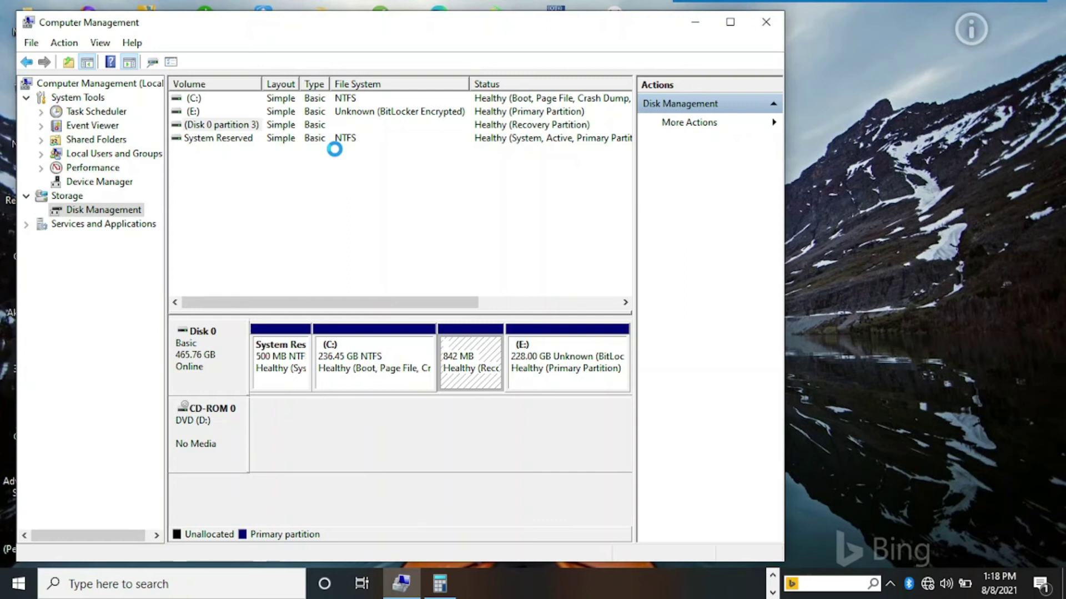
click(440, 594)
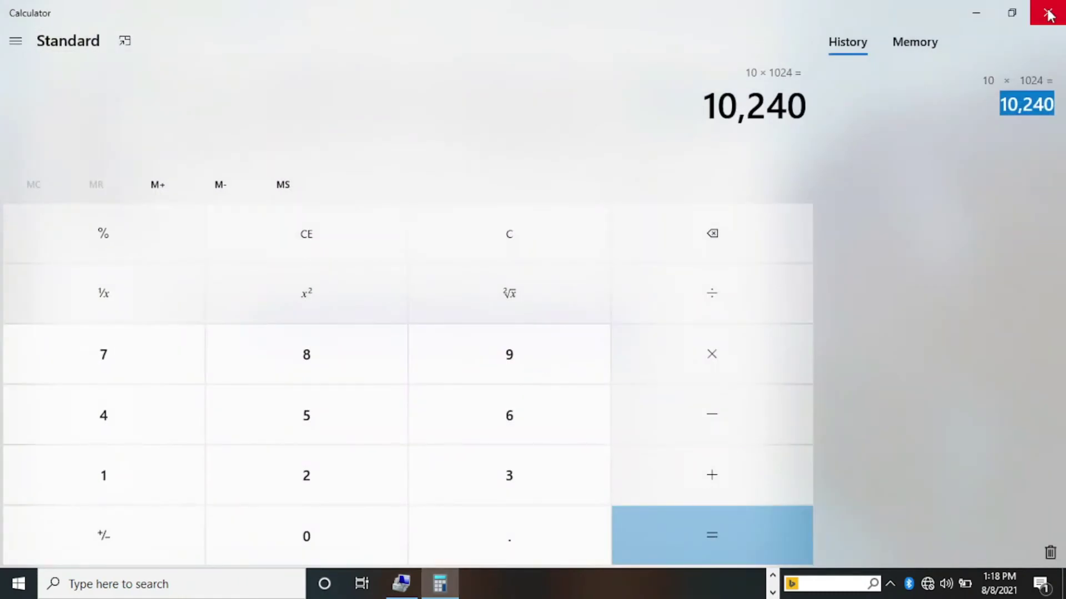
click(1048, 13)
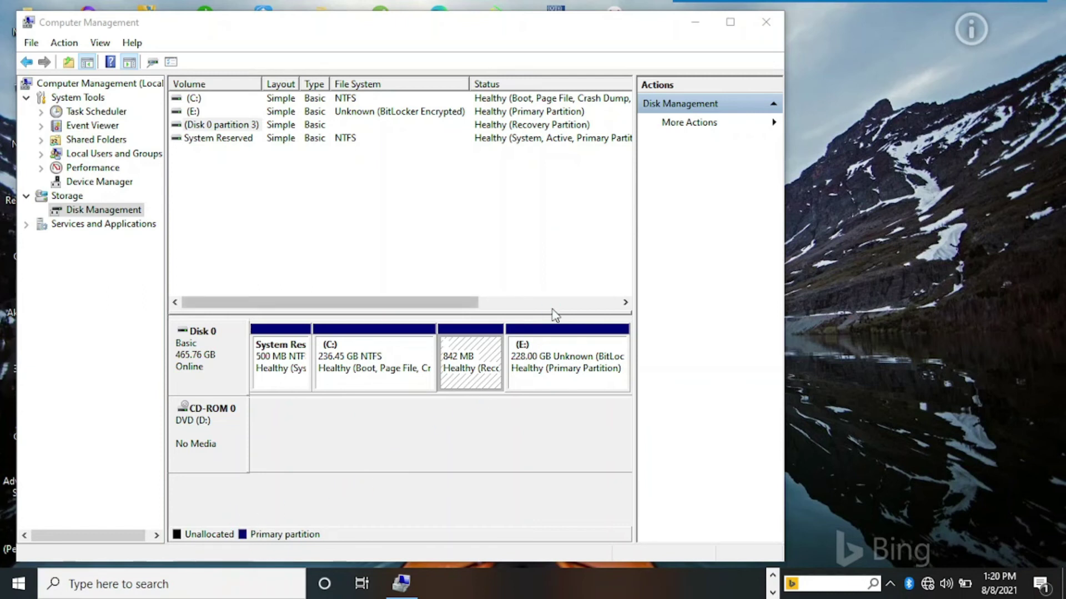
Step: Minimize Computer Management and open This PC in a maximized File Explorer window
click(698, 22)
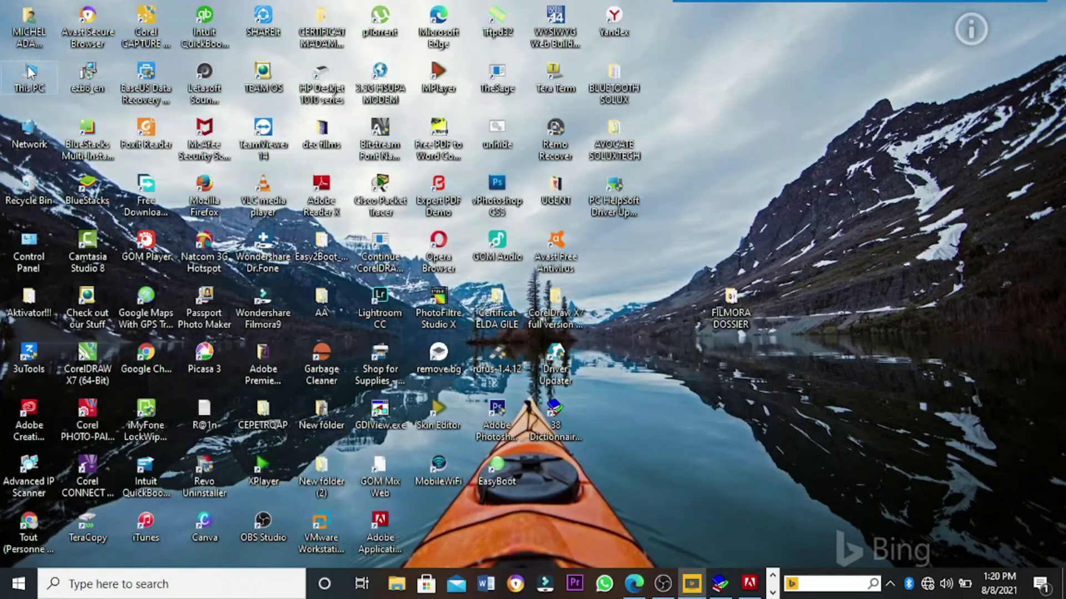
double_click(45, 71)
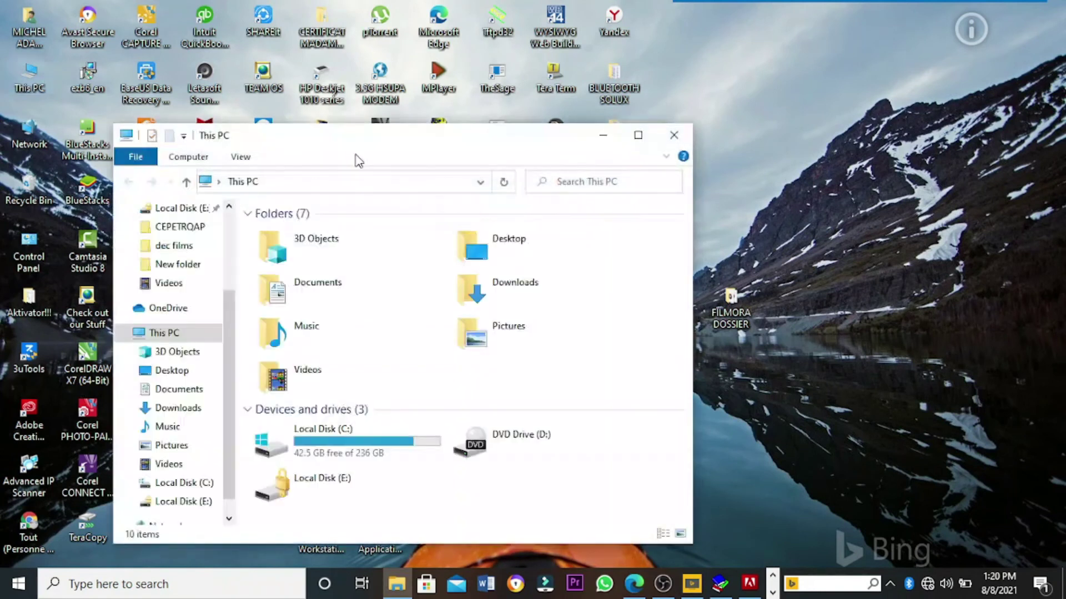
click(640, 137)
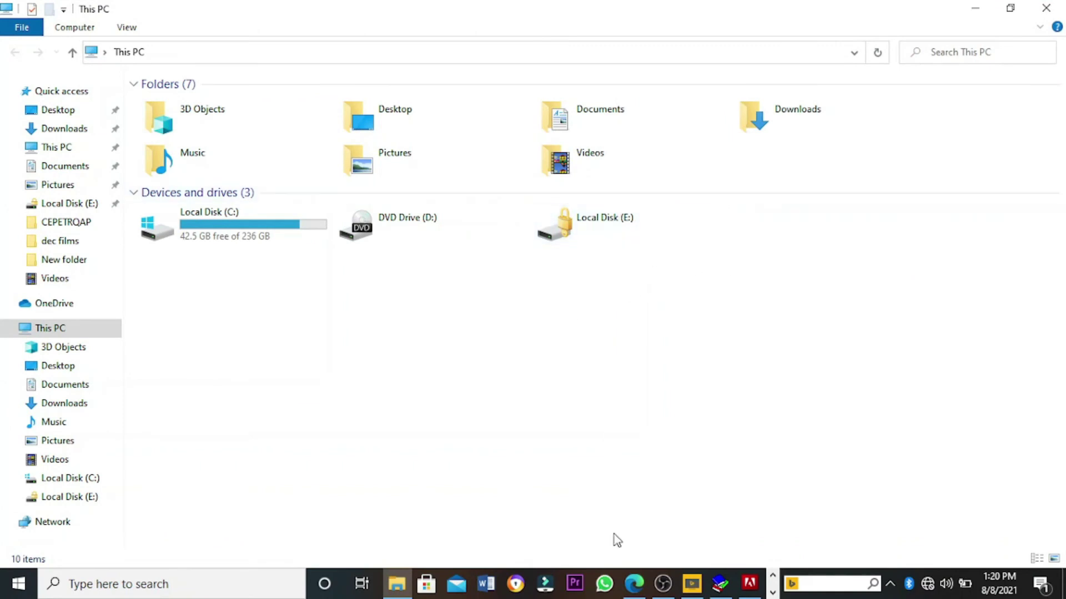
click(666, 582)
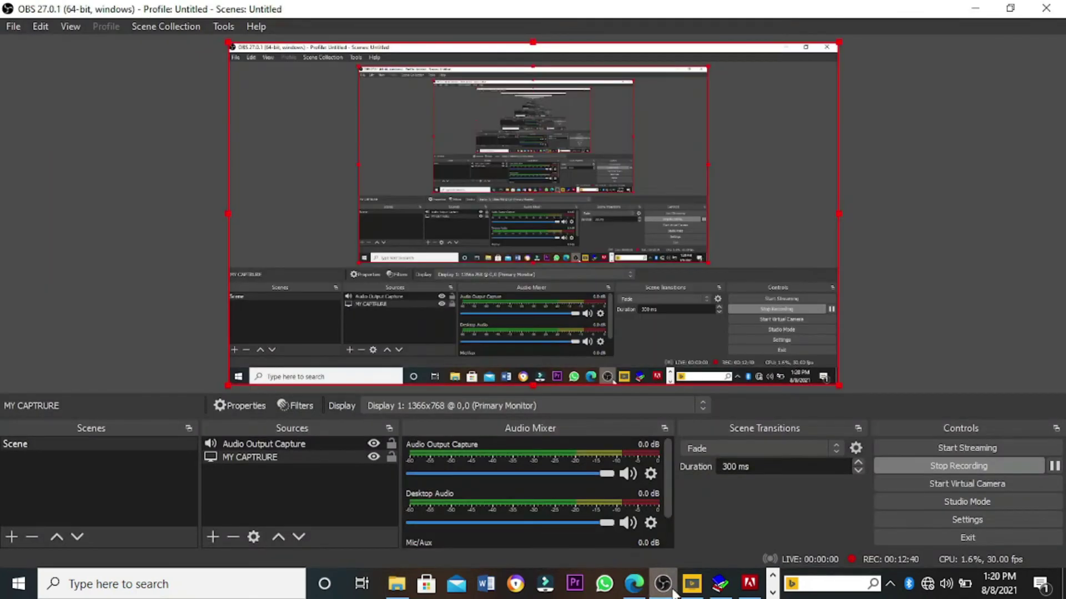
click(673, 591)
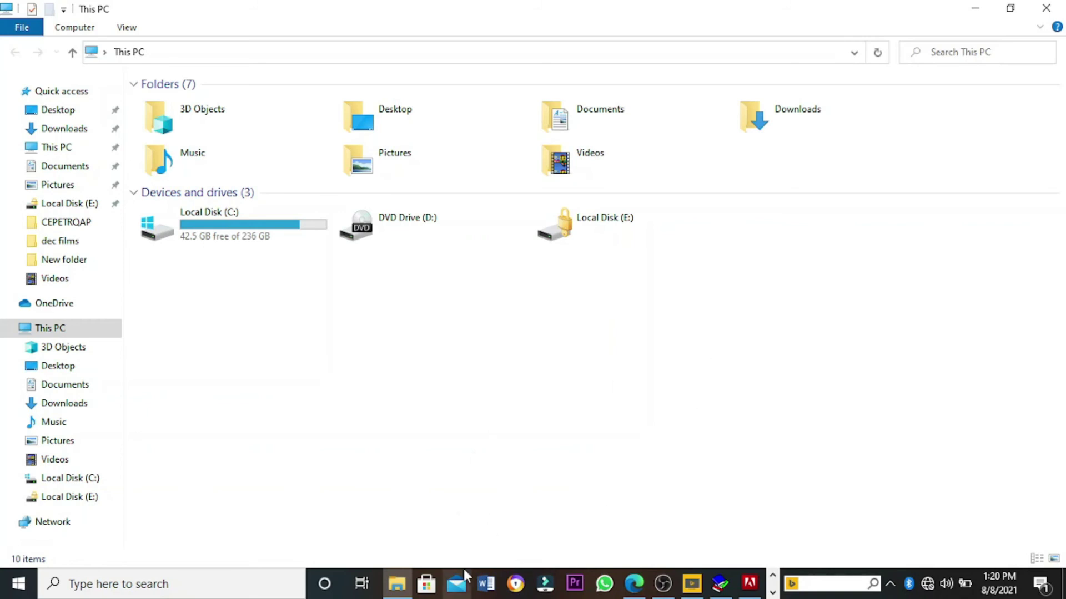
Step: Switch to Computer Management to check the Disk 0 layout, and return to the drives listed in This PC
click(362, 583)
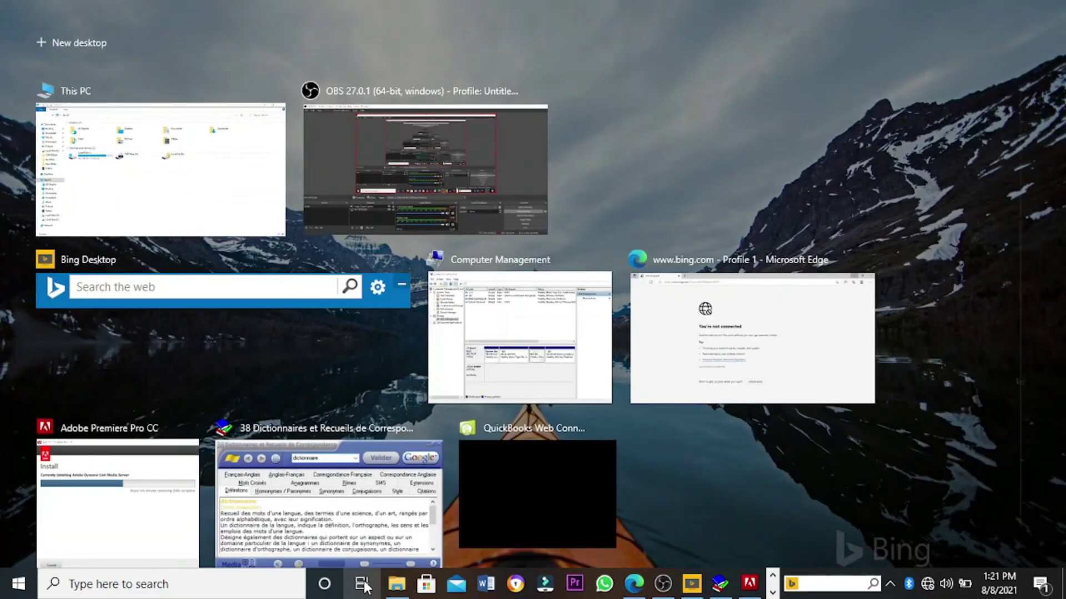
click(516, 339)
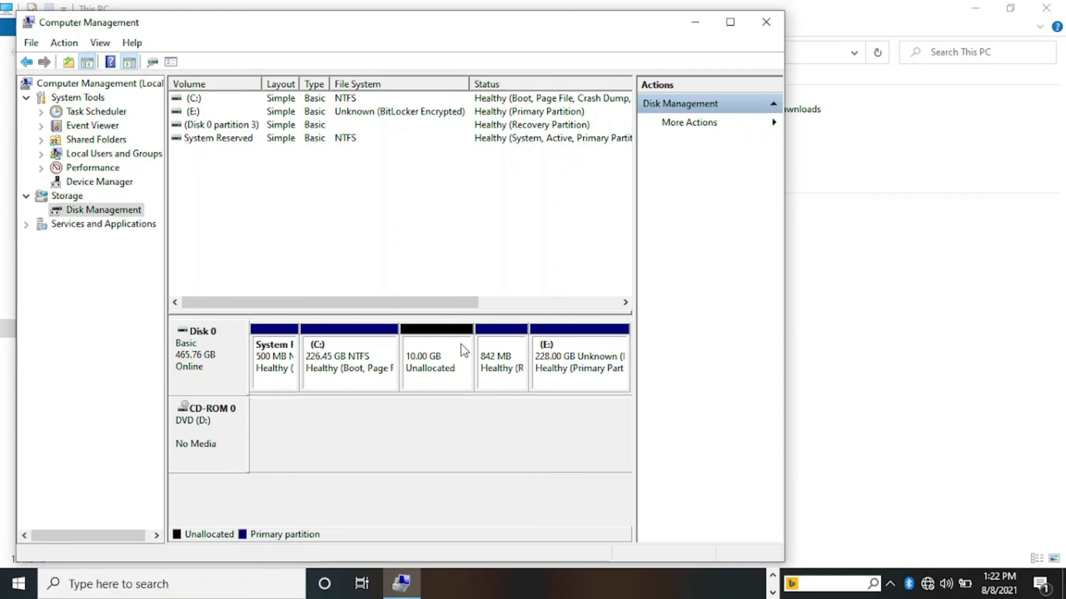
click(855, 208)
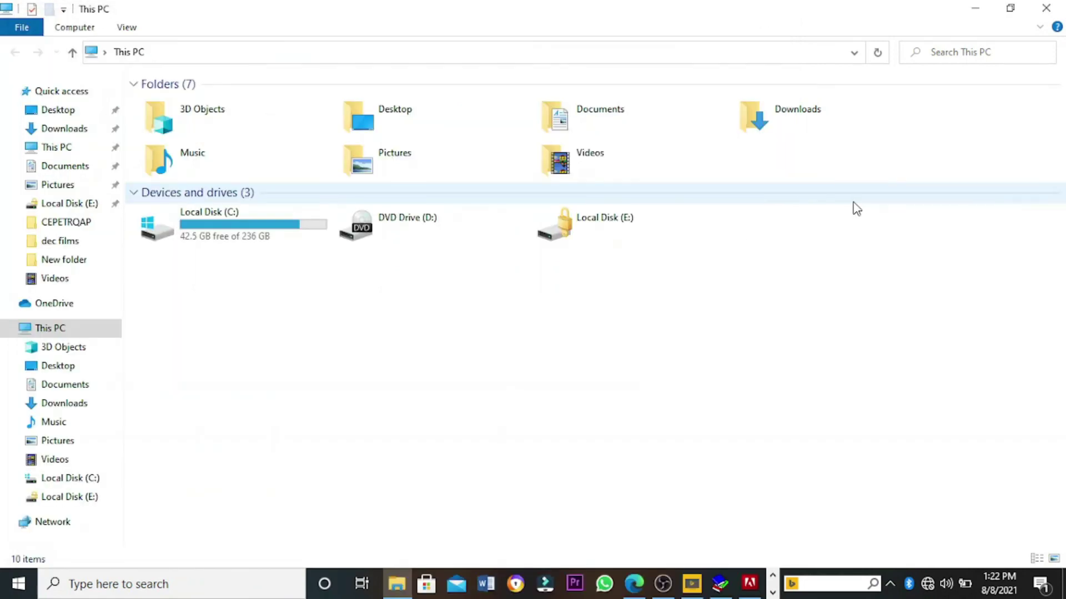
click(854, 208)
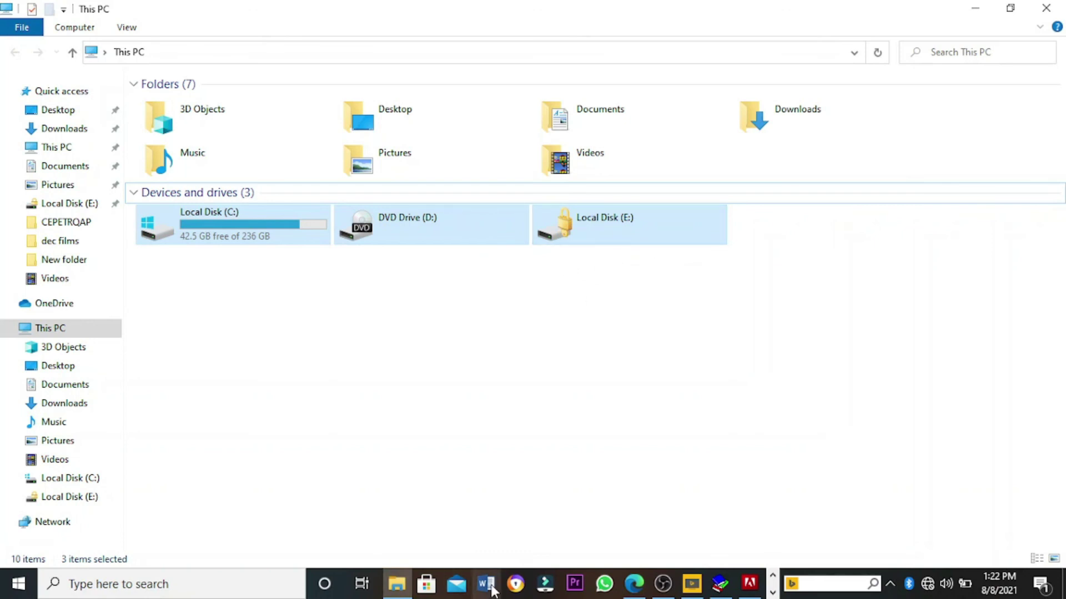
Step: Bring Computer Management back and view the volume options offered for the unallocated space on Disk 0
click(360, 581)
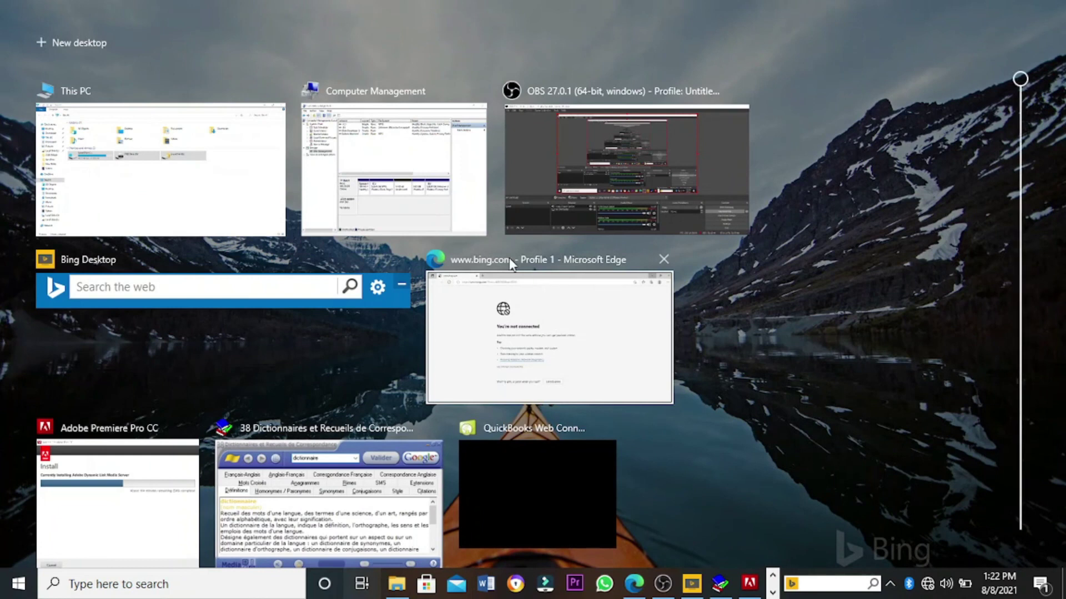
click(431, 194)
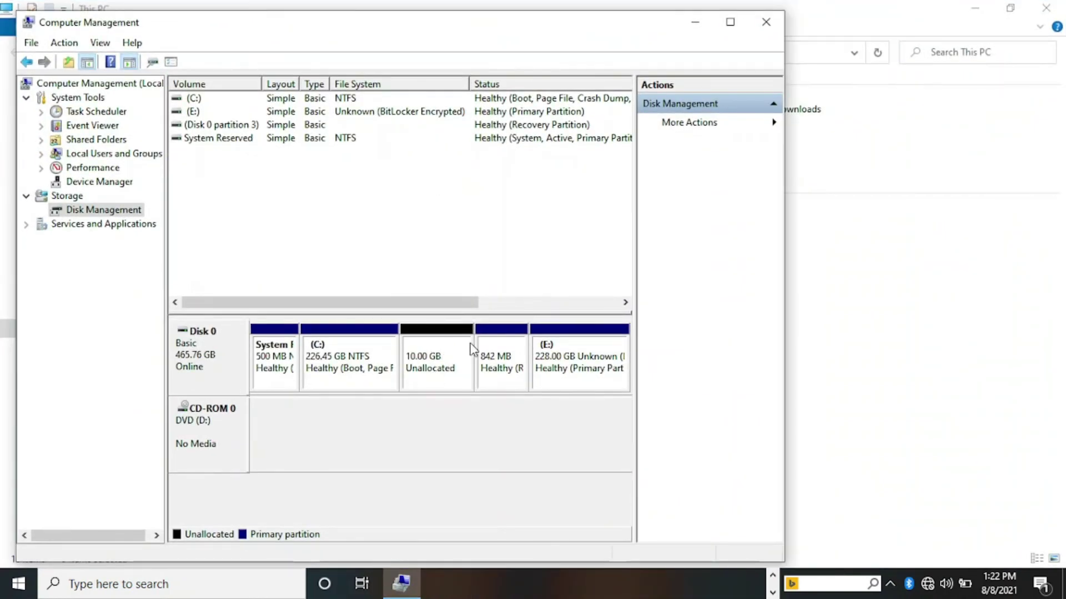
click(437, 332)
right_click(437, 331)
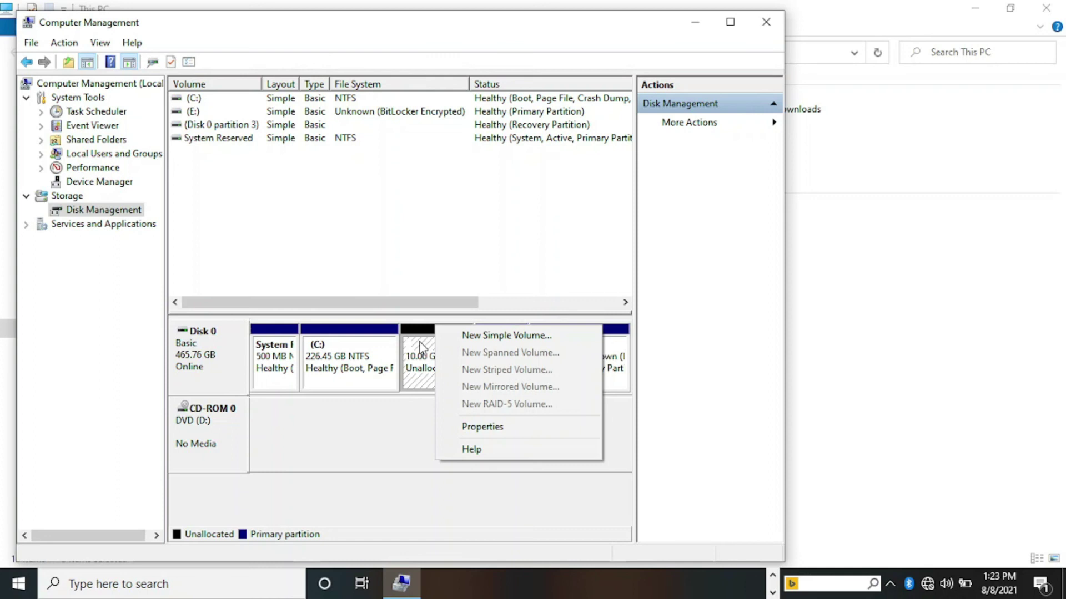
click(957, 312)
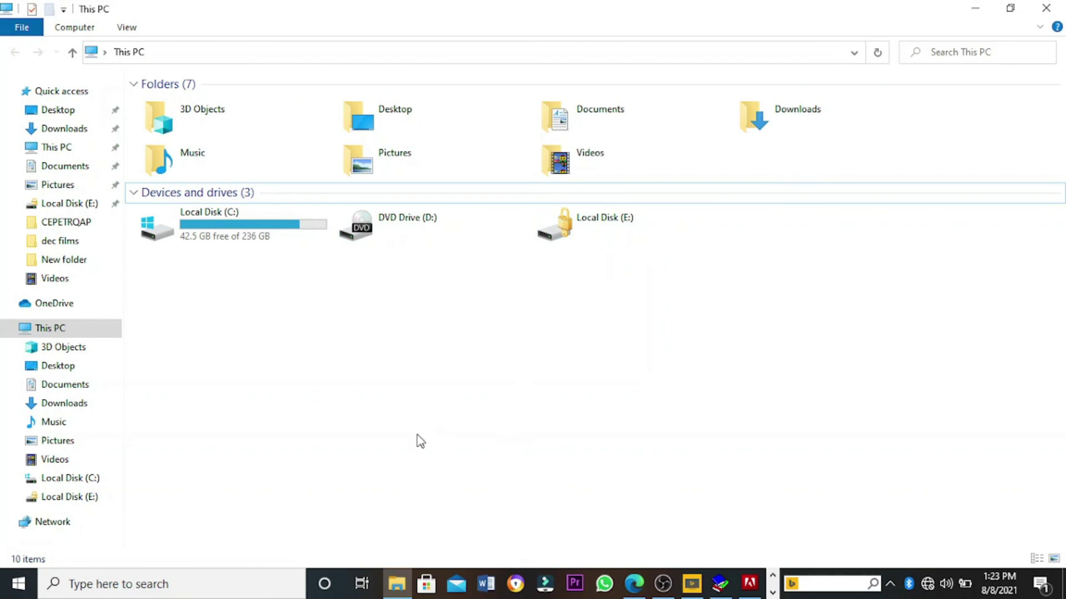
Step: Return to Computer Management and extend the C: volume with 10239 MB of unallocated space from Disk 0
click(362, 584)
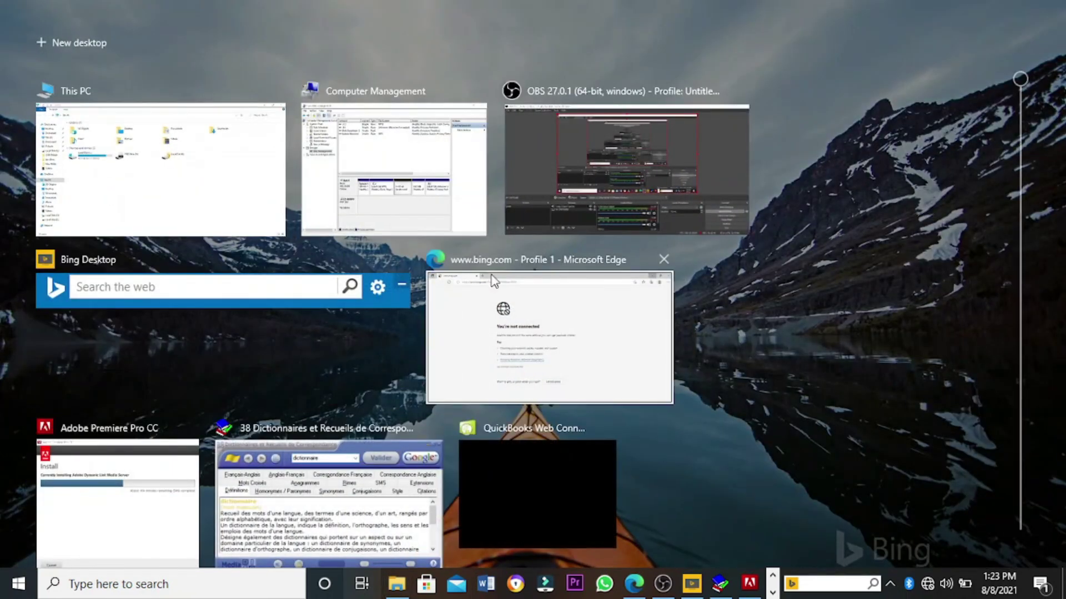
click(421, 162)
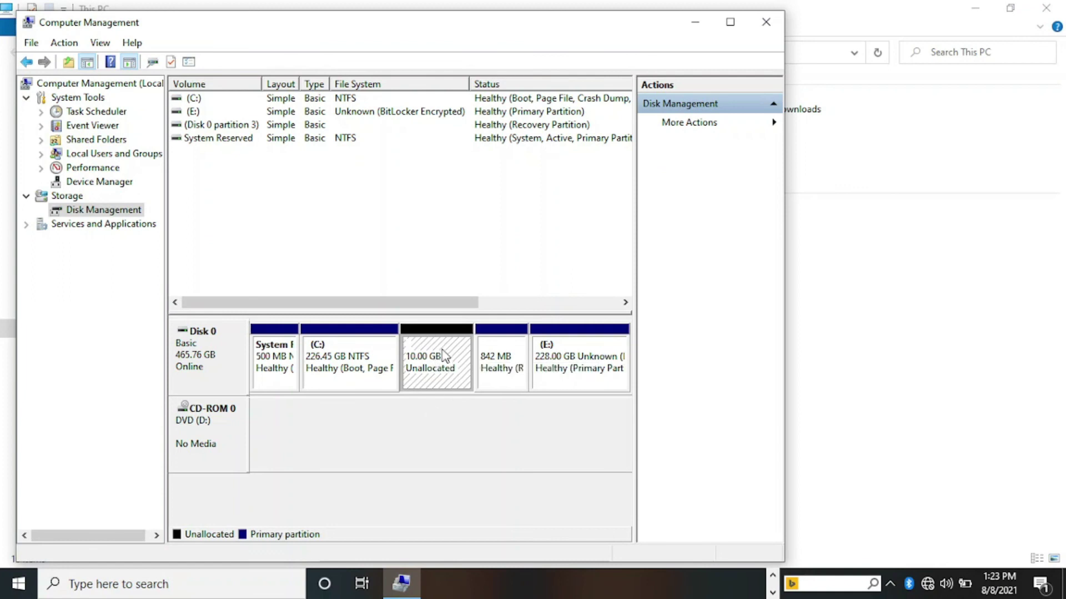
click(367, 353)
right_click(367, 353)
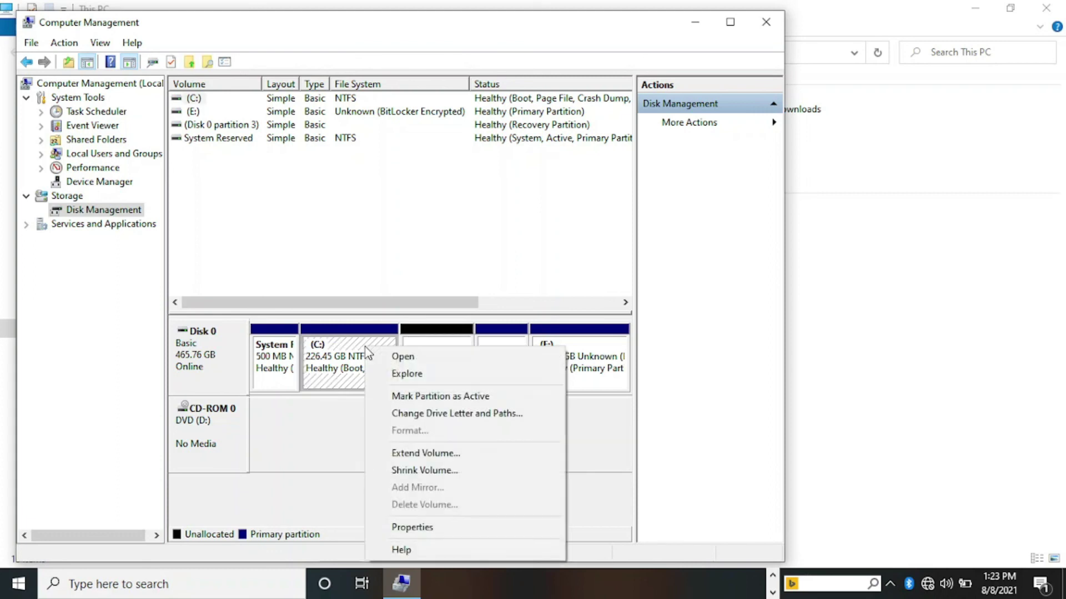
click(442, 459)
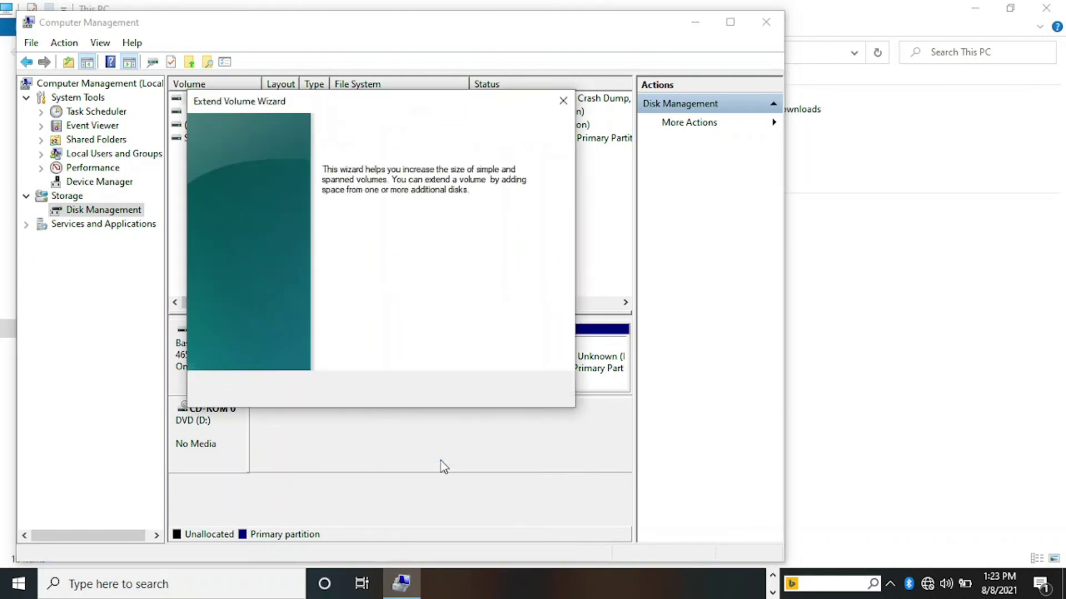
click(483, 391)
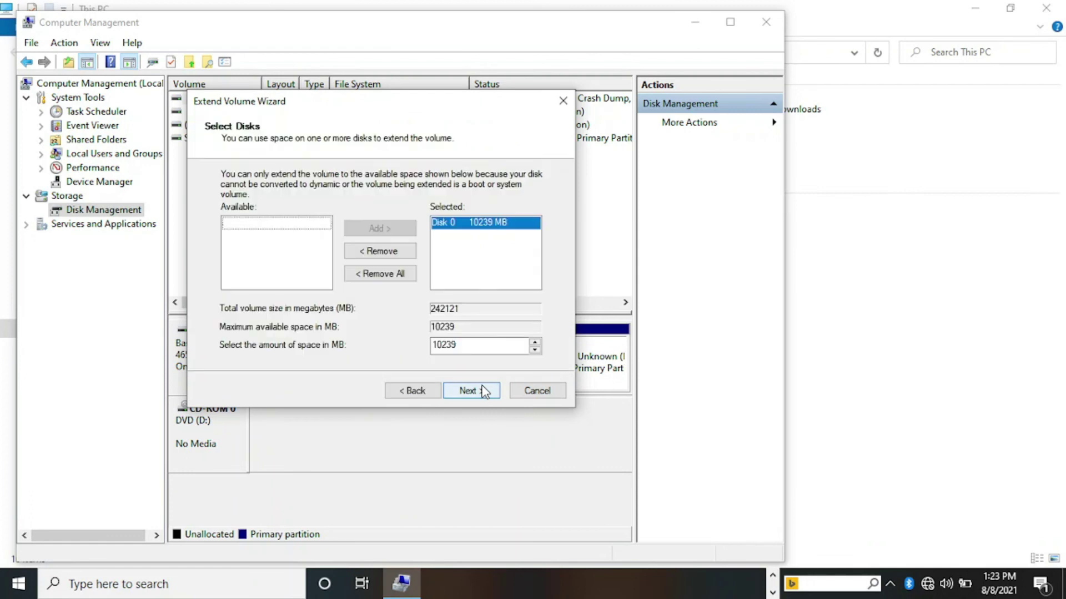
click(483, 391)
click(482, 390)
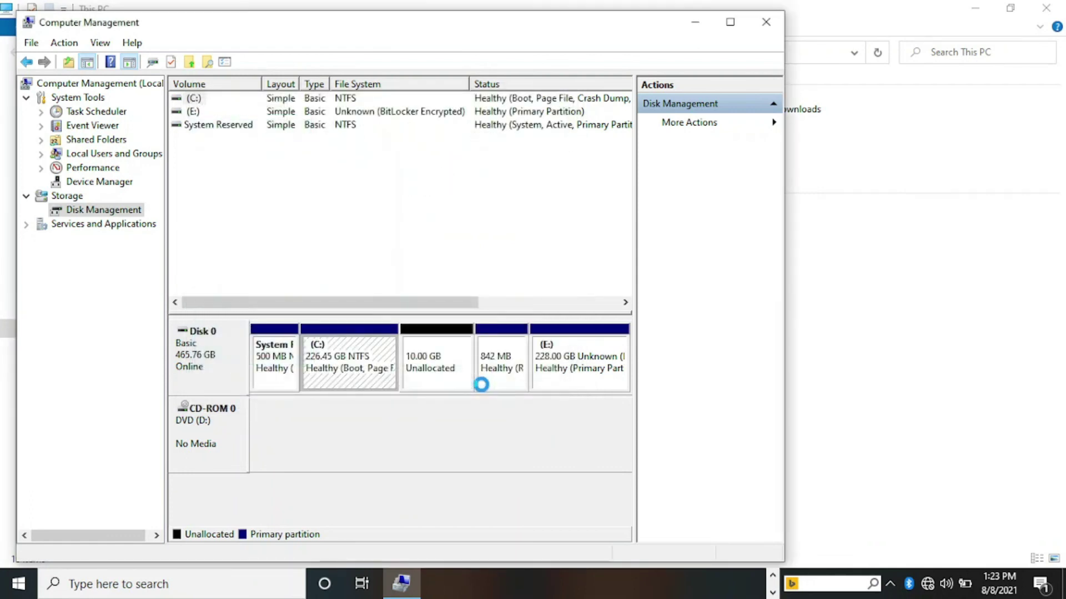